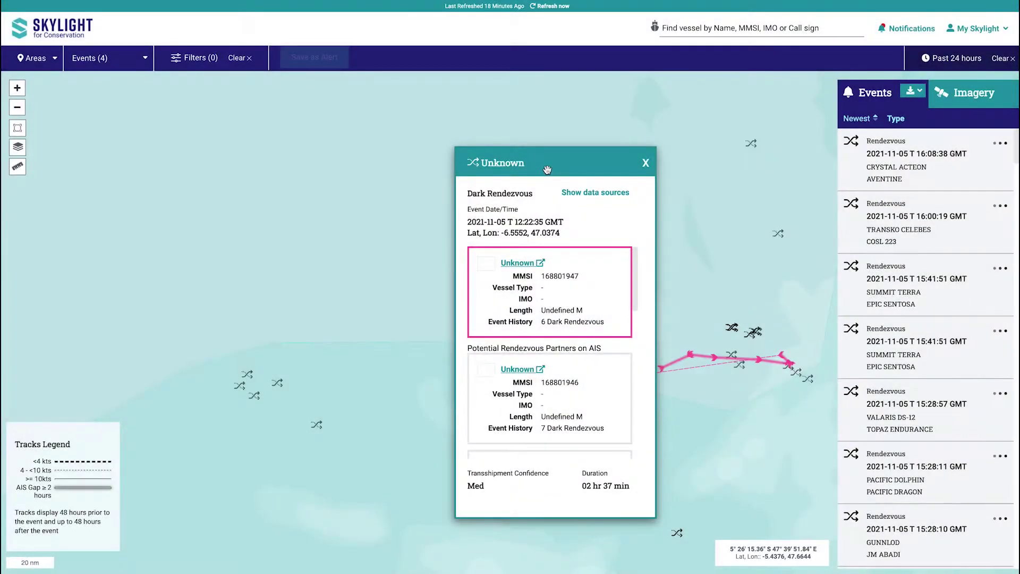
Move the Unknown dark rendezvous details panel left and zoom out around its vessel track
left_click_drag(547, 168, 252, 169)
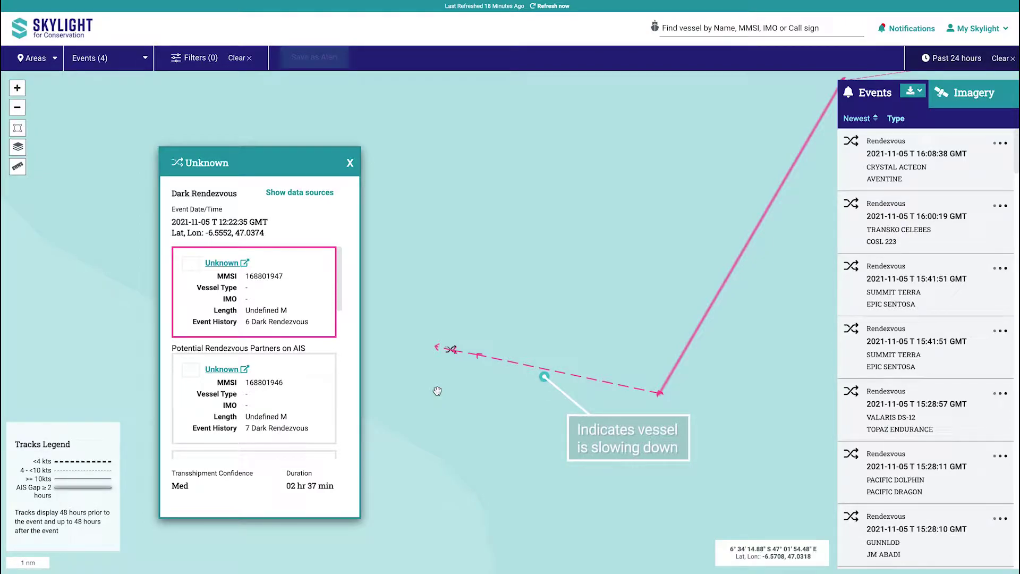
scroll(437, 391, "down", 5)
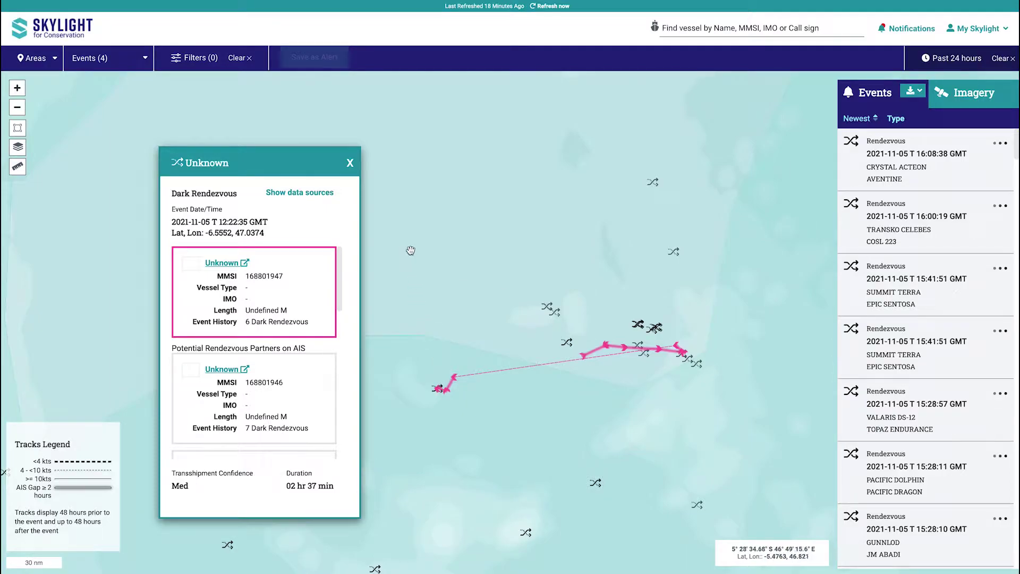
Close the Unknown event details, preview a map marker, and zoom out to 30 nm
left_click(350, 164)
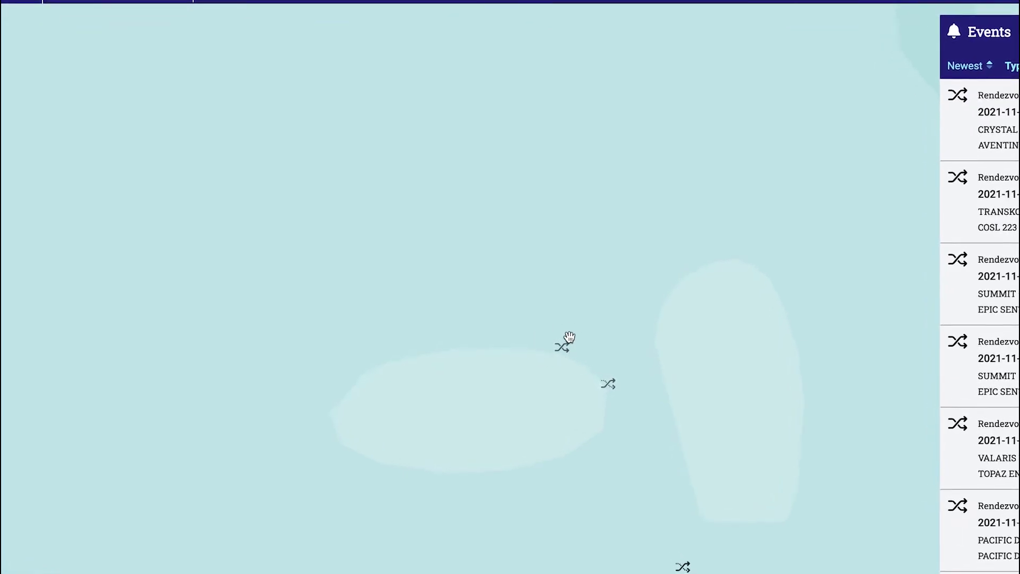
mouse_move(562, 351)
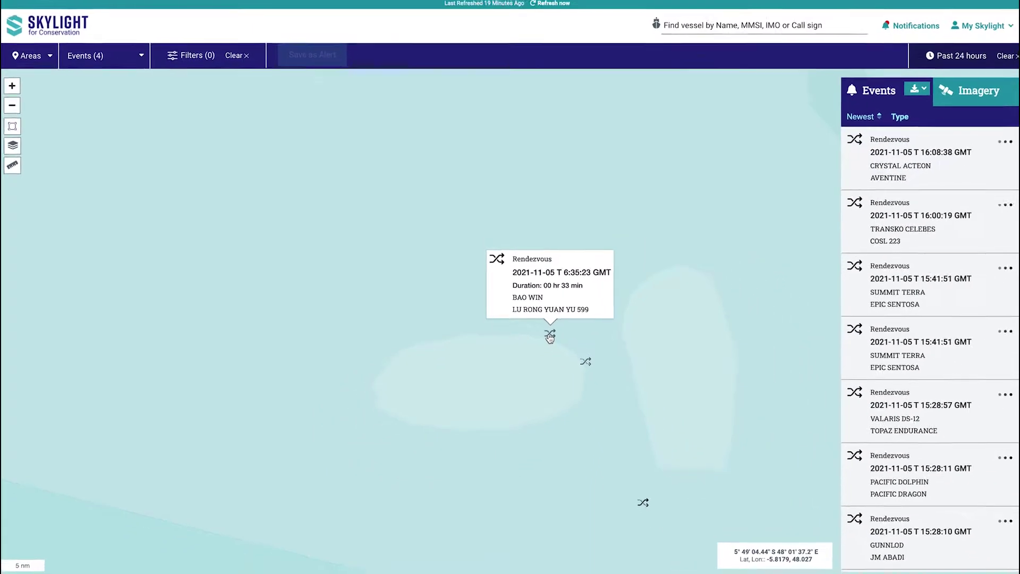
scroll(429, 321, "down", 4)
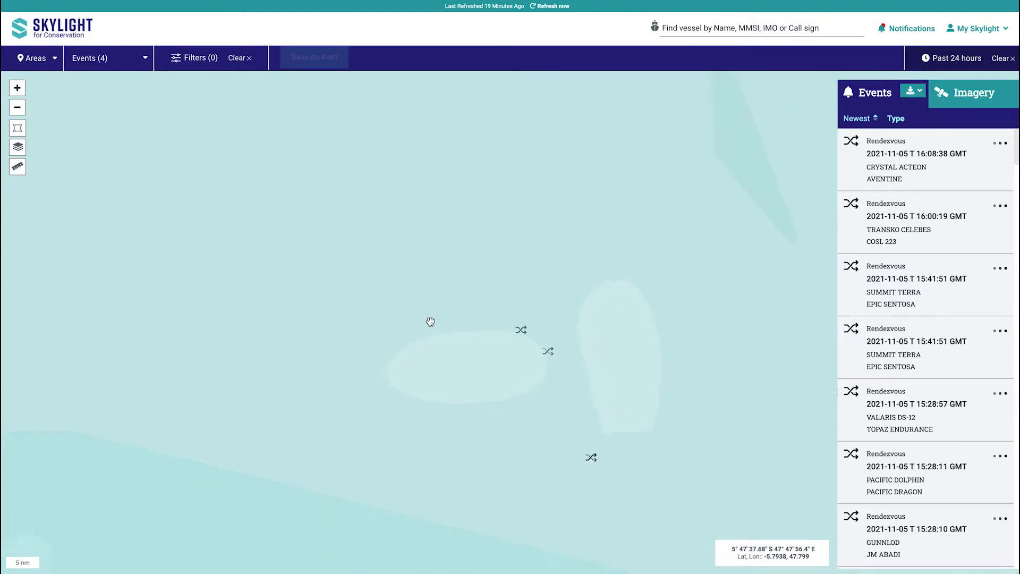
scroll(430, 321, "down", 2)
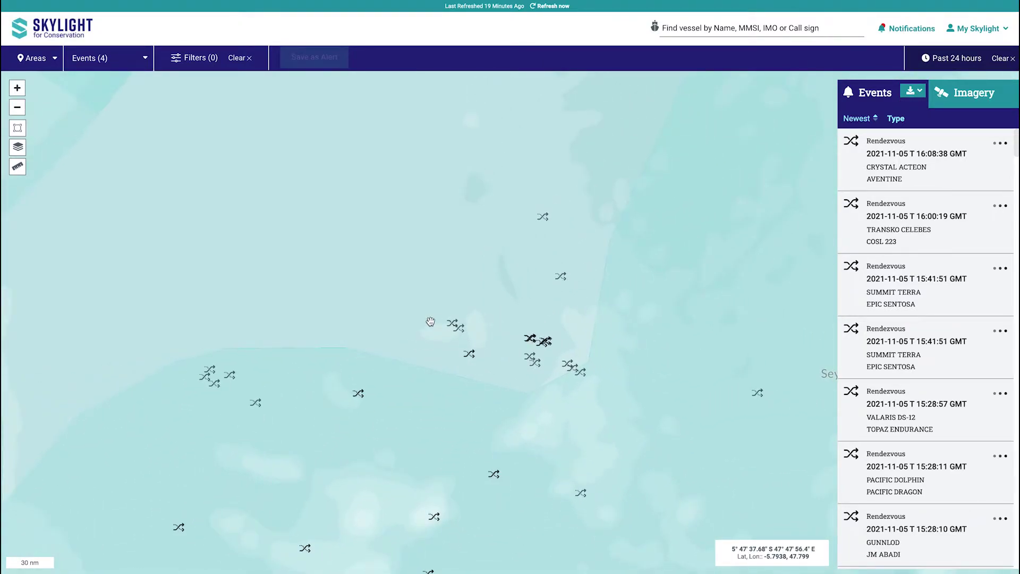
Filter events to Fish Carrier vessel type, Panama nationality and Dark Rendezvous only
left_click(195, 60)
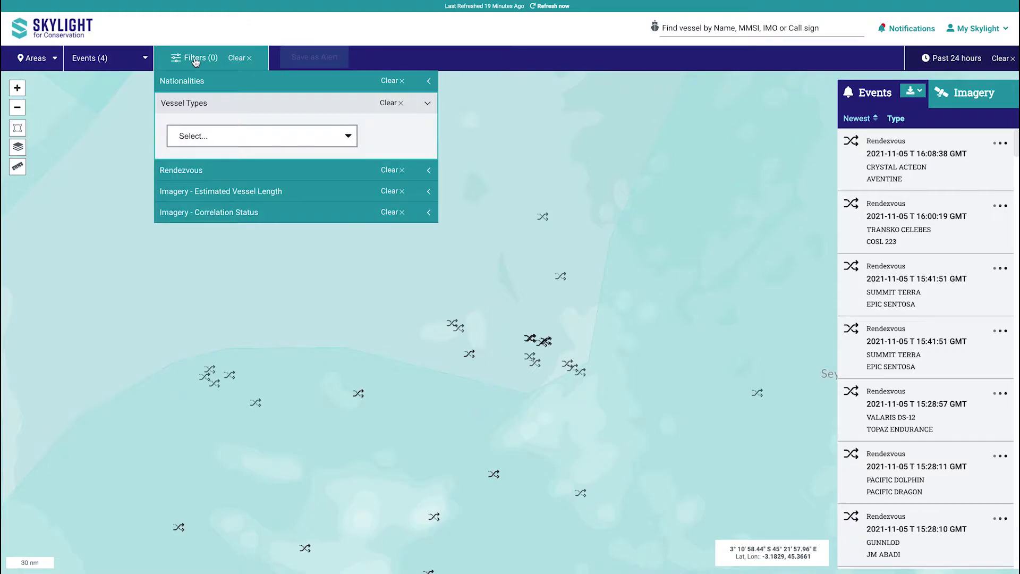
left_click(231, 135)
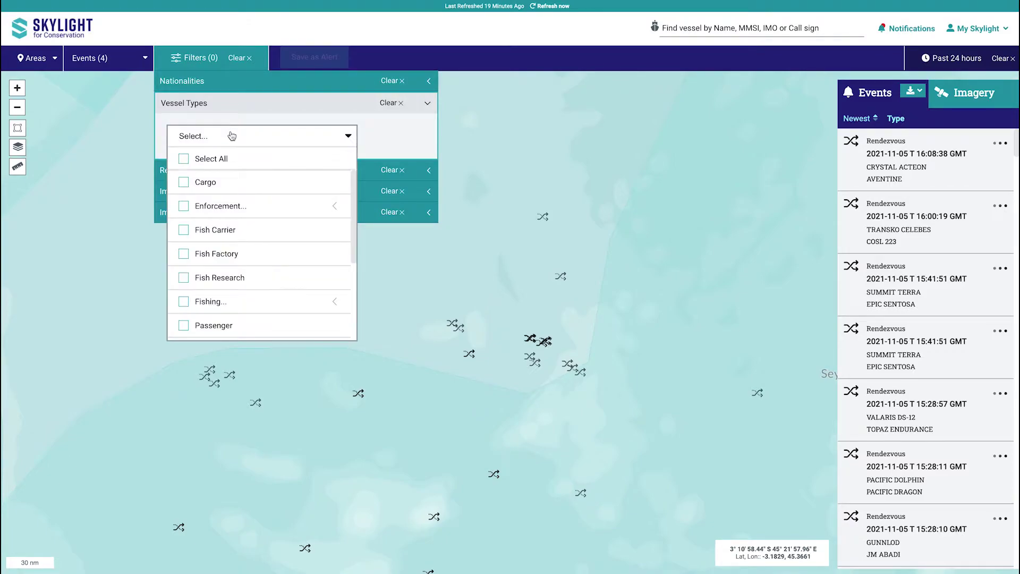
left_click(184, 230)
left_click(206, 81)
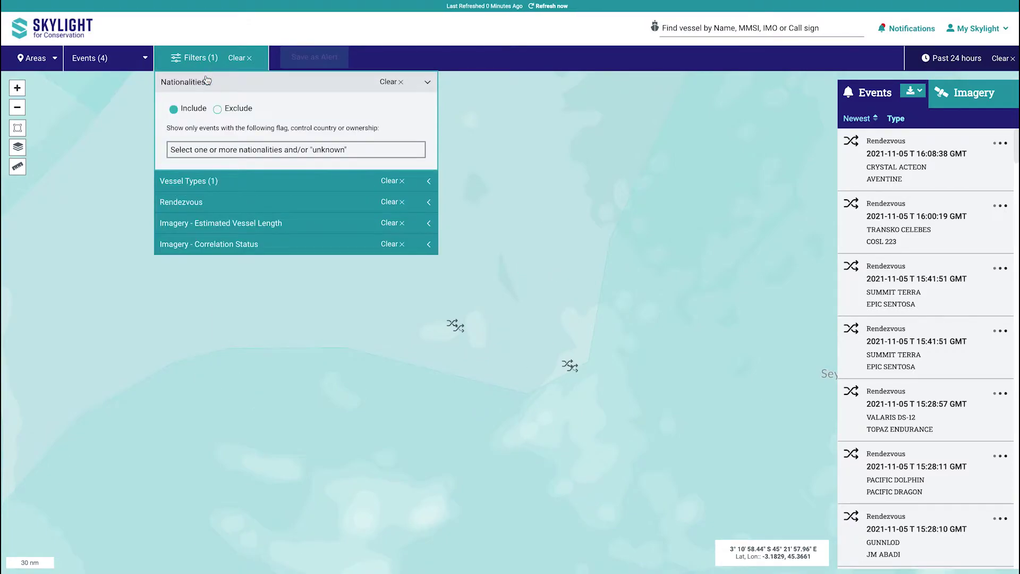
type("pana")
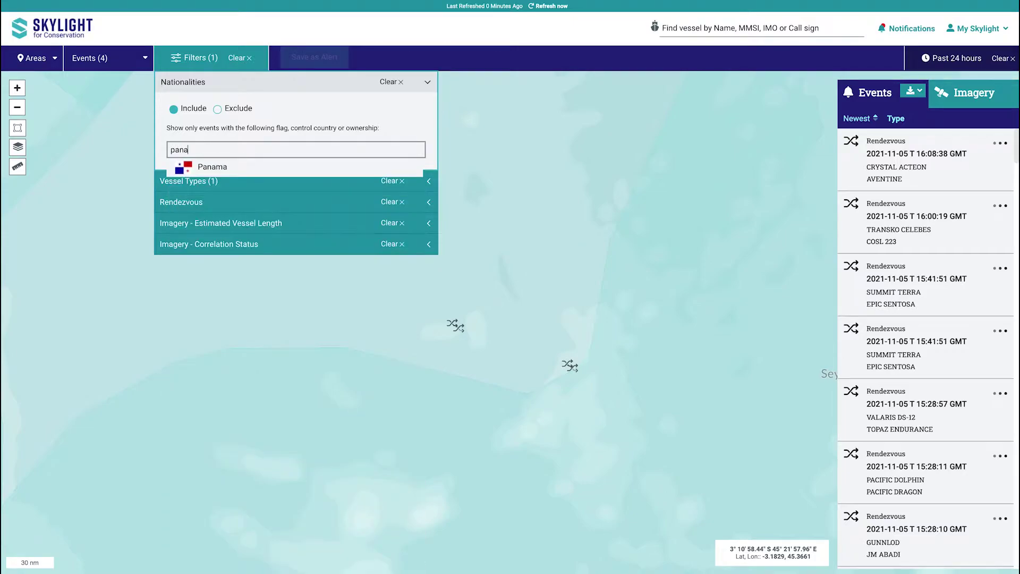
left_click(200, 167)
left_click(196, 226)
left_click(171, 169)
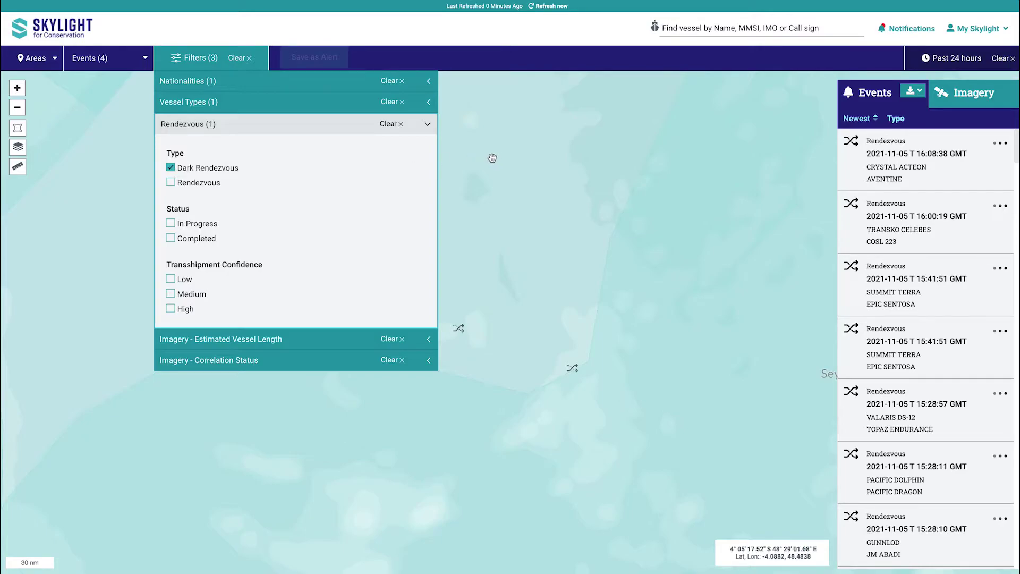
left_click(516, 174)
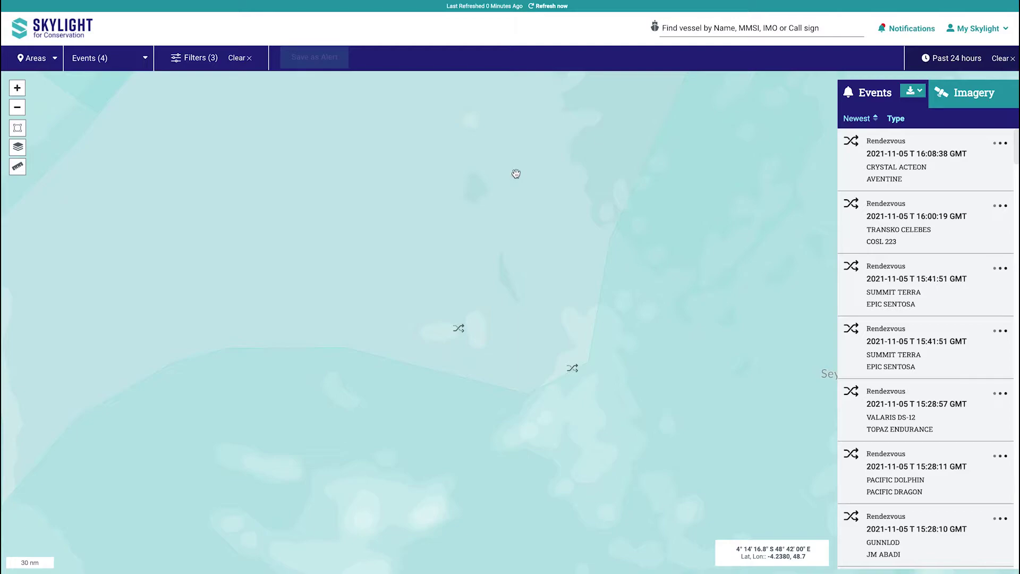
Open the BAO WIN Dark Rendezvous event and move its details panel aside to show the track
scroll(617, 285, "down", 3)
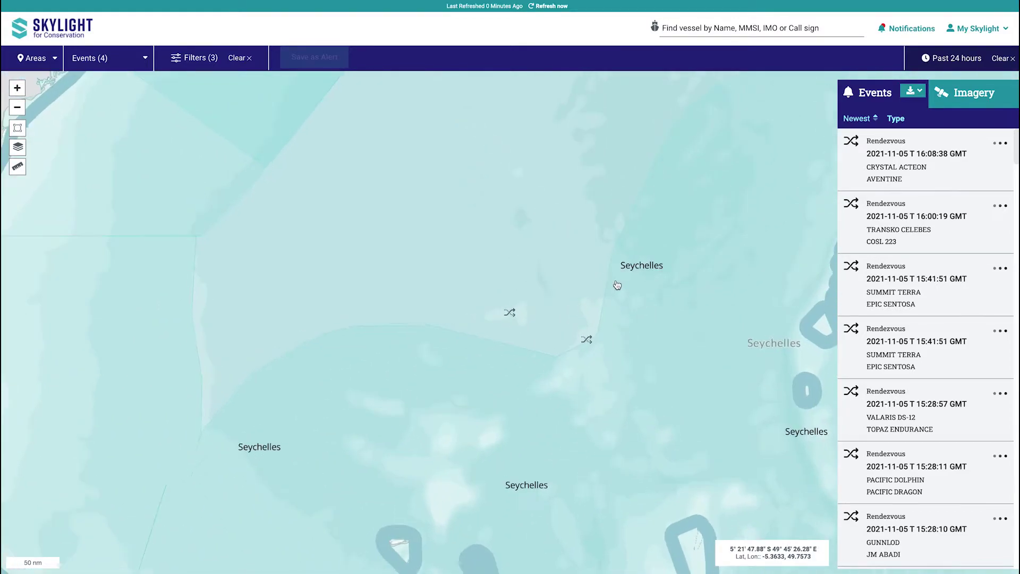
mouse_move(520, 314)
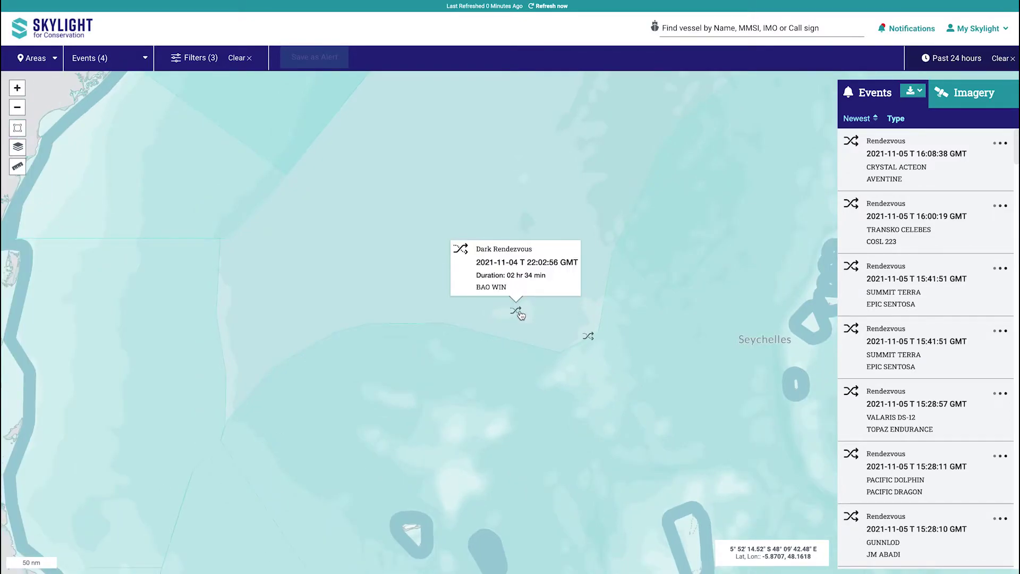
left_click(516, 311)
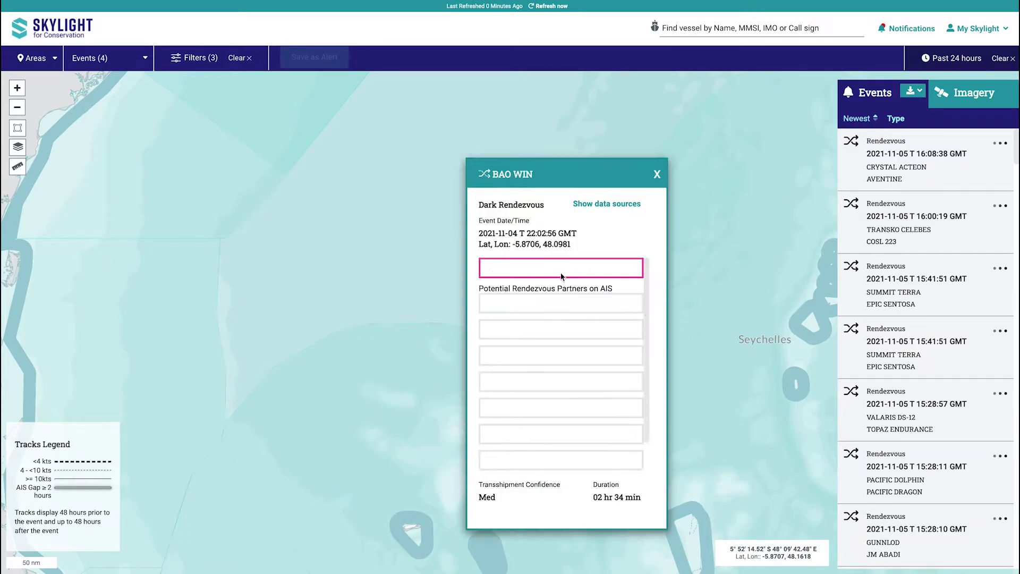
left_click_drag(574, 172, 339, 153)
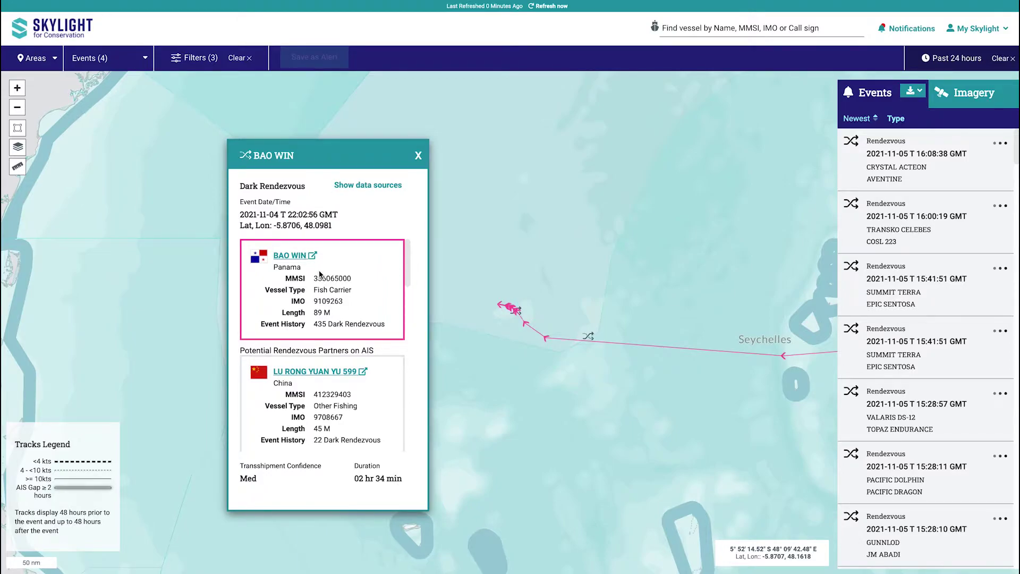
Review BAO WIN's identity, event time, coordinates, 02 hr 34 min duration and confidence rating
left_click_drag(314, 278, 388, 325)
left_click(389, 324)
triple_click(244, 214)
left_click_drag(243, 225, 348, 230)
left_click(357, 231)
left_click_drag(355, 481, 407, 480)
left_click_drag(239, 466, 259, 480)
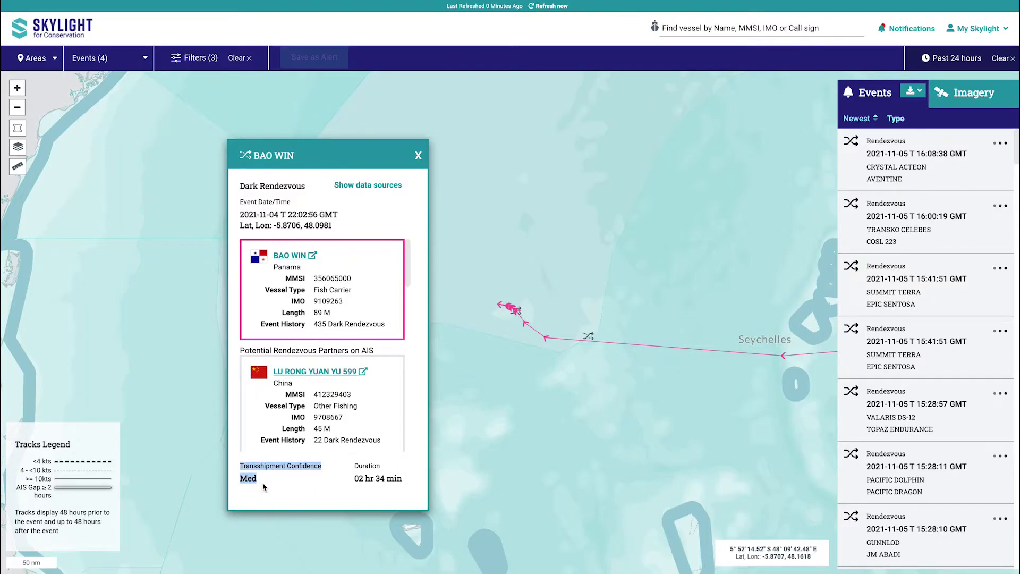
left_click(297, 487)
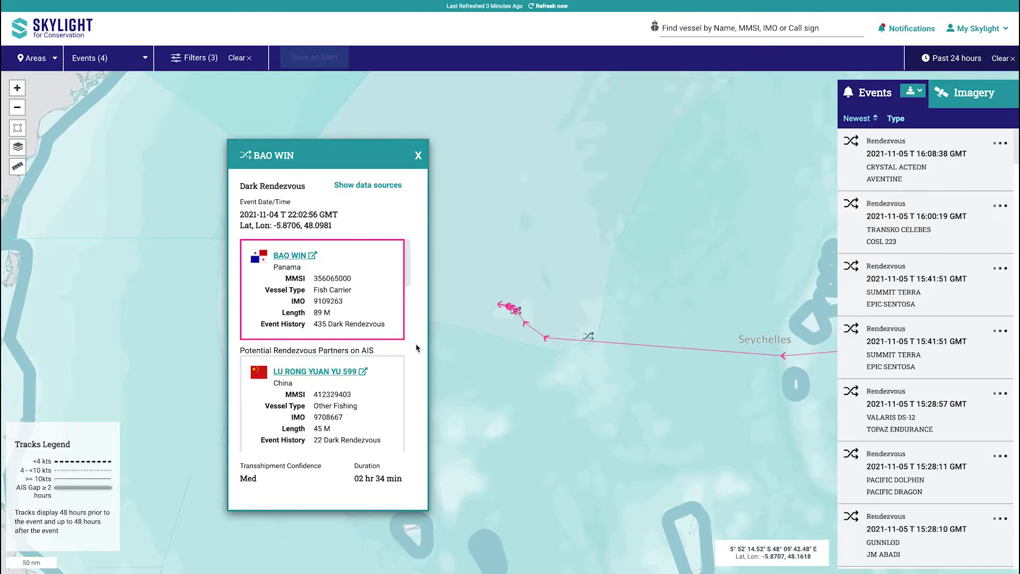
scroll(490, 354, "up", 2)
scroll(530, 272, "up", 2)
scroll(532, 270, "up", 1)
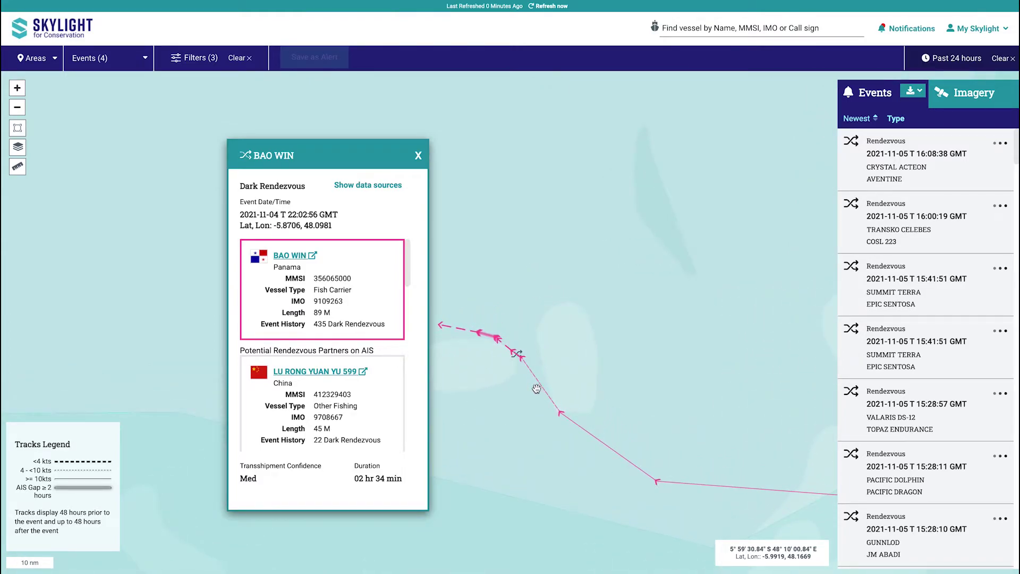
scroll(536, 388, "down", 2)
scroll(536, 389, "down", 1)
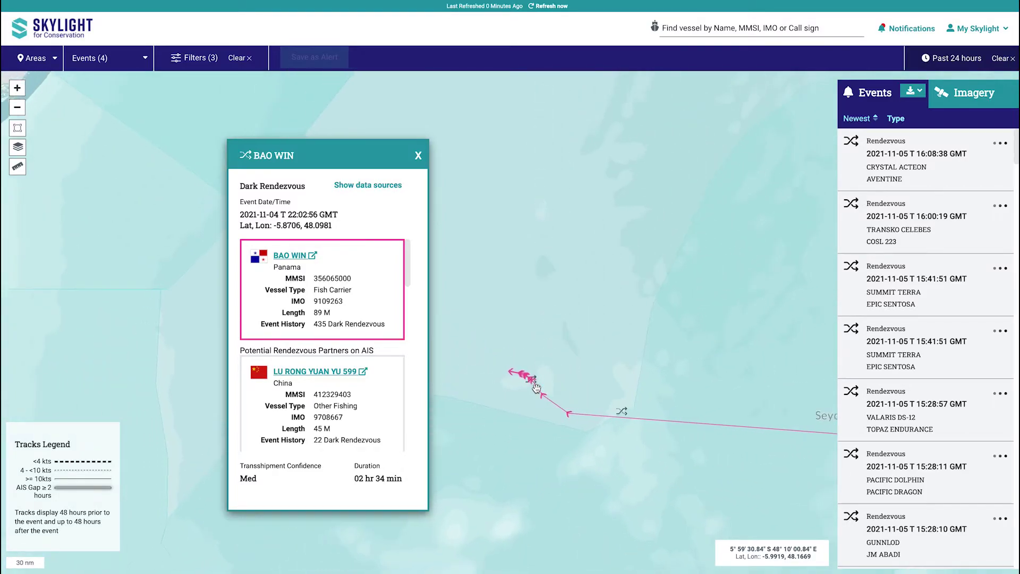
scroll(335, 344, "down", 1)
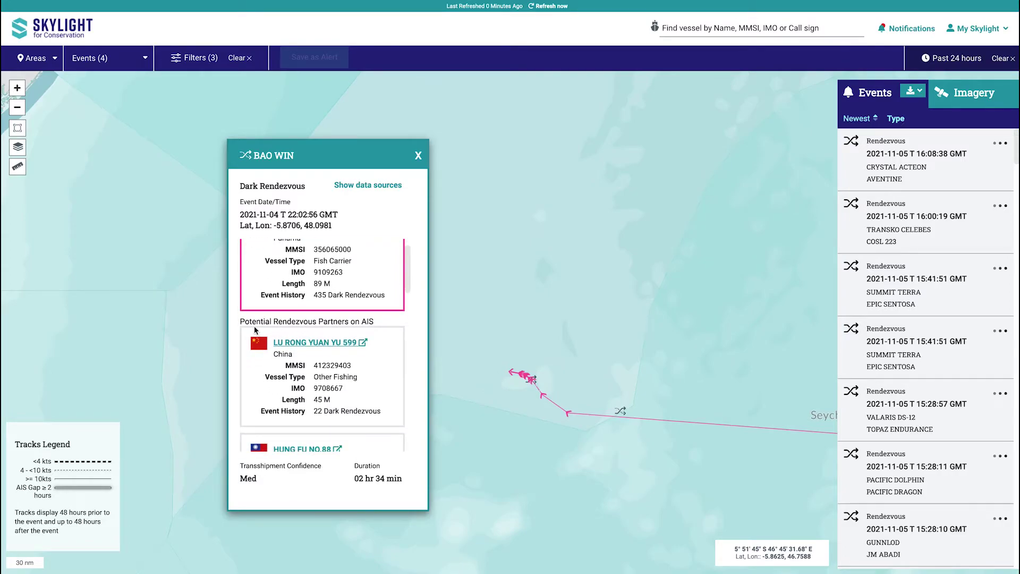
left_click_drag(241, 321, 419, 324)
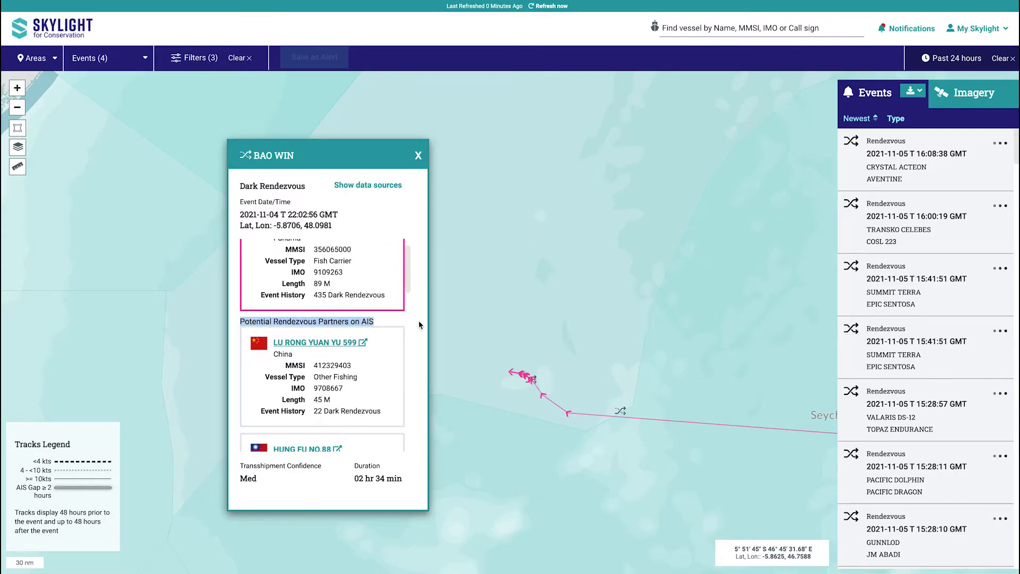
scroll(406, 337, "down", 5)
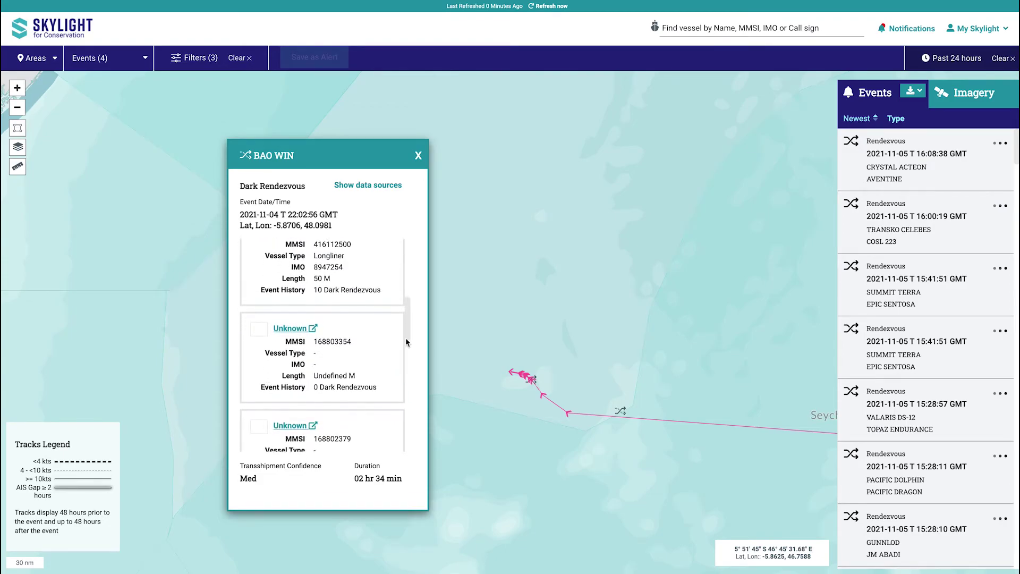
scroll(406, 337, "down", 5)
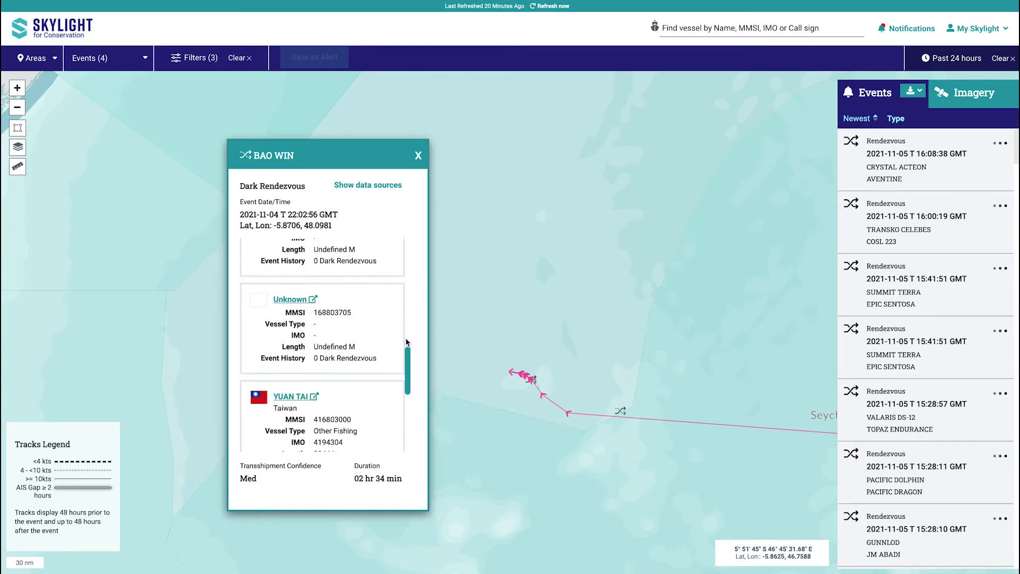
scroll(406, 337, "down", 5)
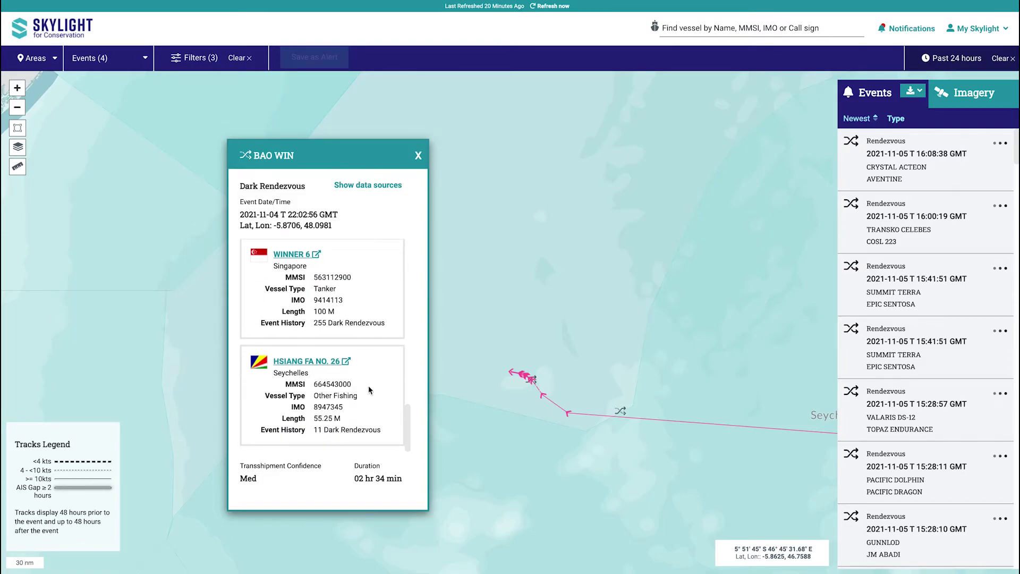
scroll(371, 389, "up", 8)
scroll(370, 390, "up", 5)
scroll(371, 390, "up", 4)
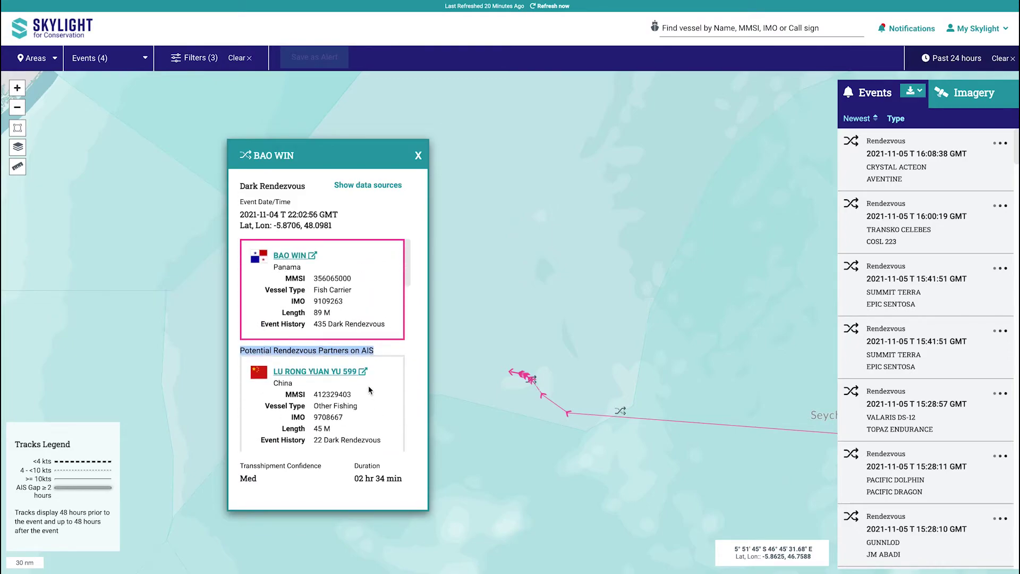
Open the BAO WIN vessel page and export its Vessel History as a CSV file
left_click(293, 256)
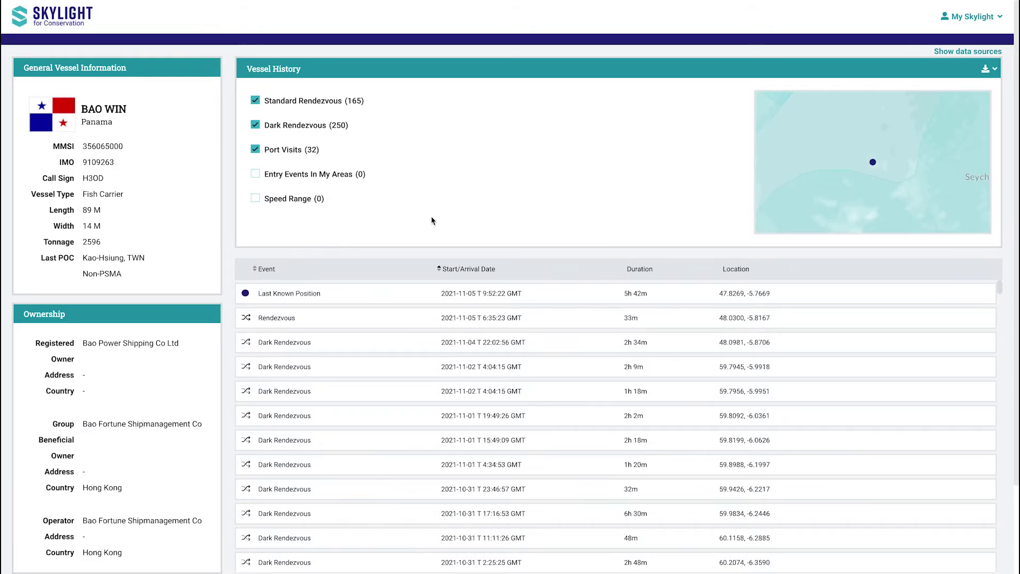
scroll(85, 414, "down", 2)
scroll(85, 413, "up", 2)
left_click(989, 70)
left_click(989, 88)
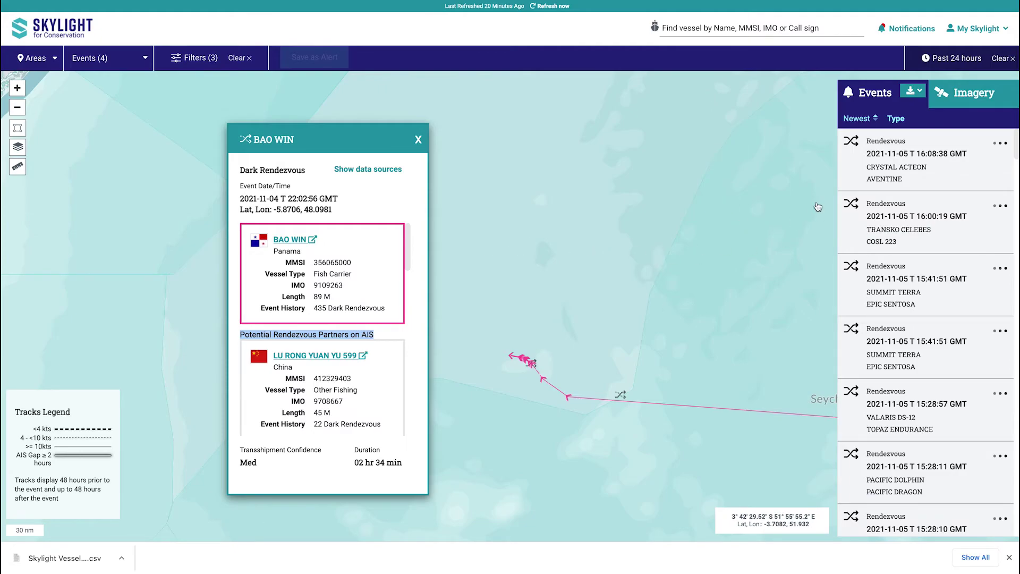
Save the filtered events list as CSV, then open the IBUKI Dark Rendezvous details
left_click(914, 92)
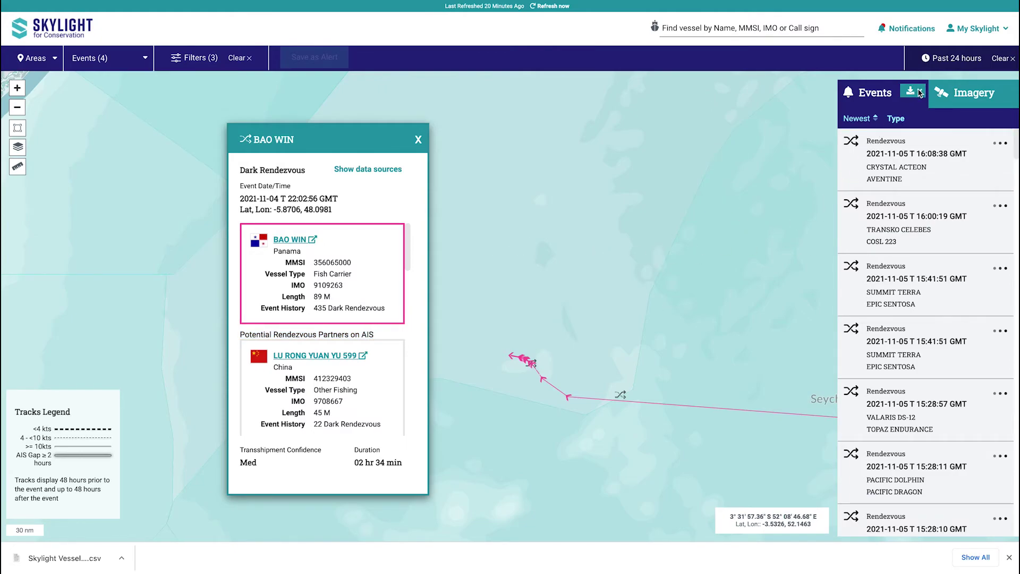
left_click(913, 109)
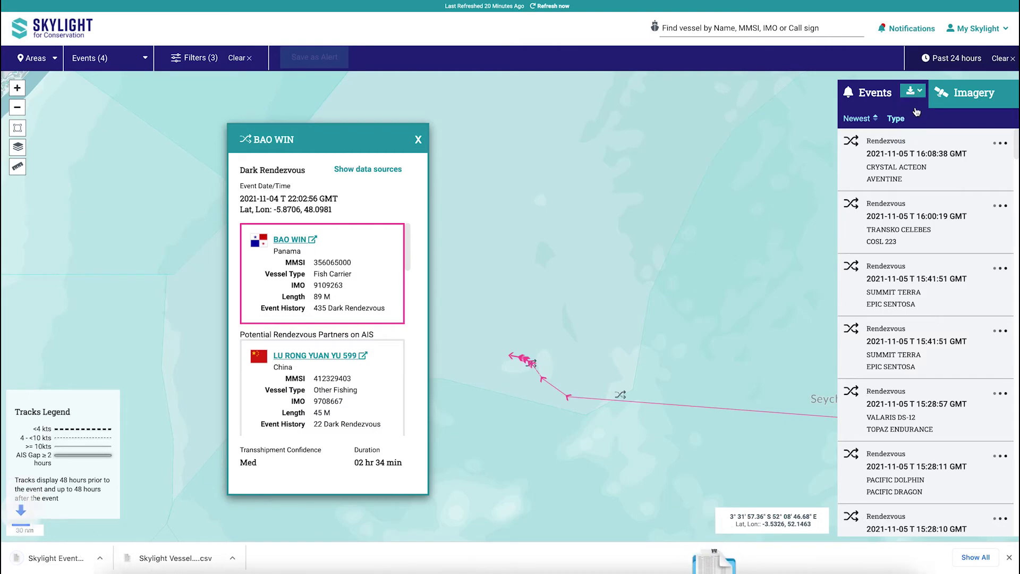
left_click(620, 394)
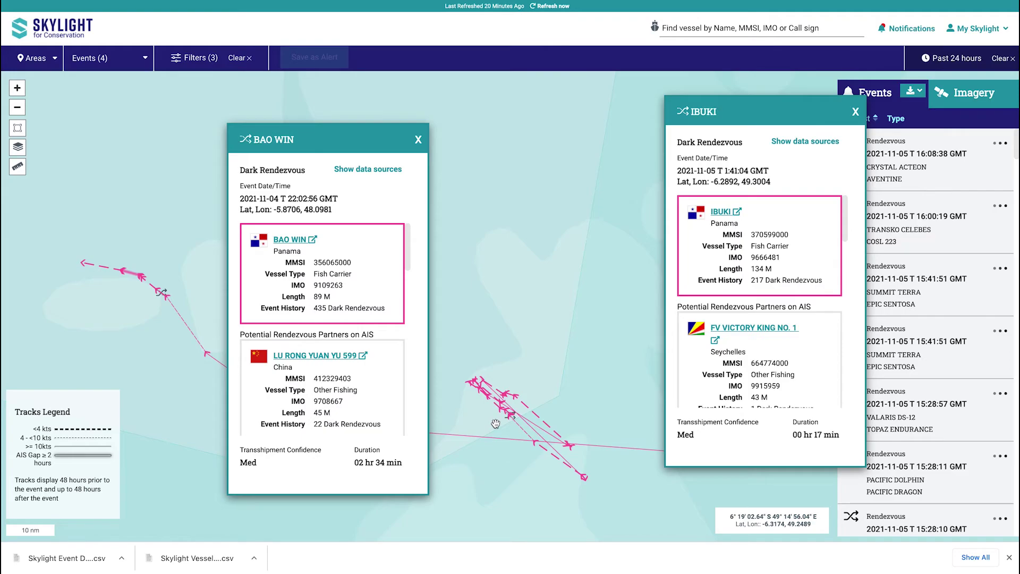
Open the My Skylight menu and go to its Contact us / Skylight User Guide entry
left_click(979, 29)
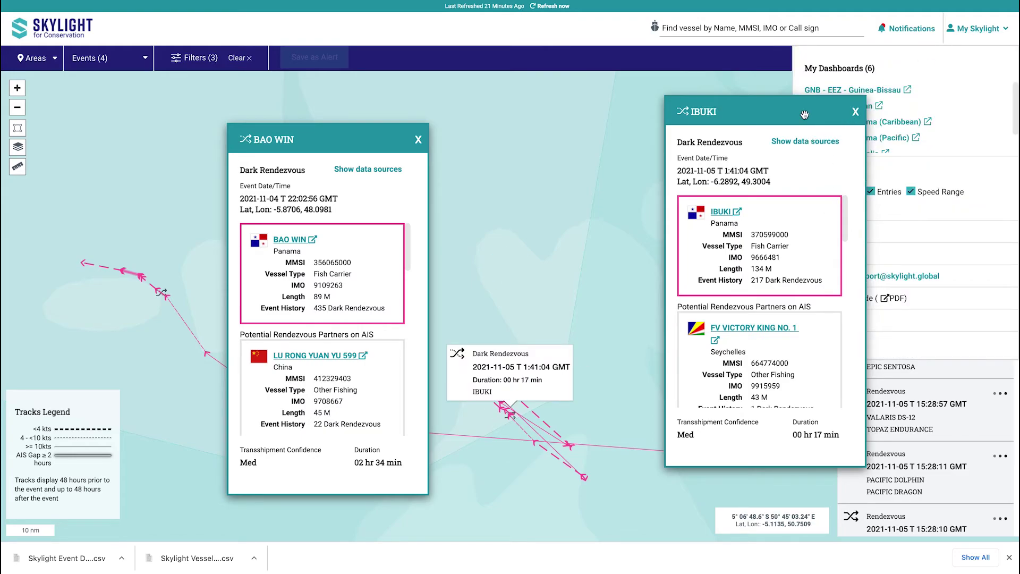
left_click(981, 31)
left_click(981, 37)
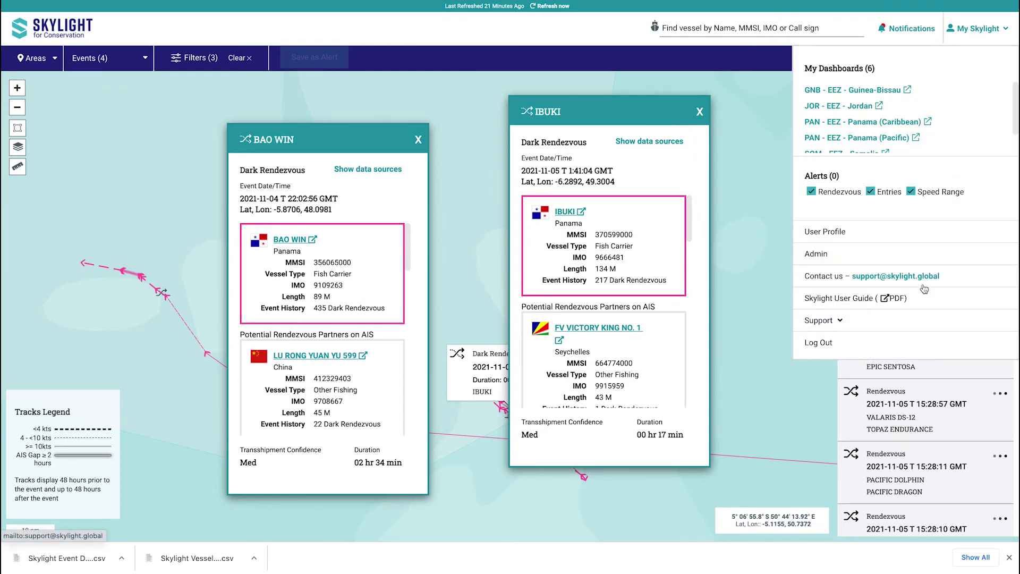
left_click(898, 306)
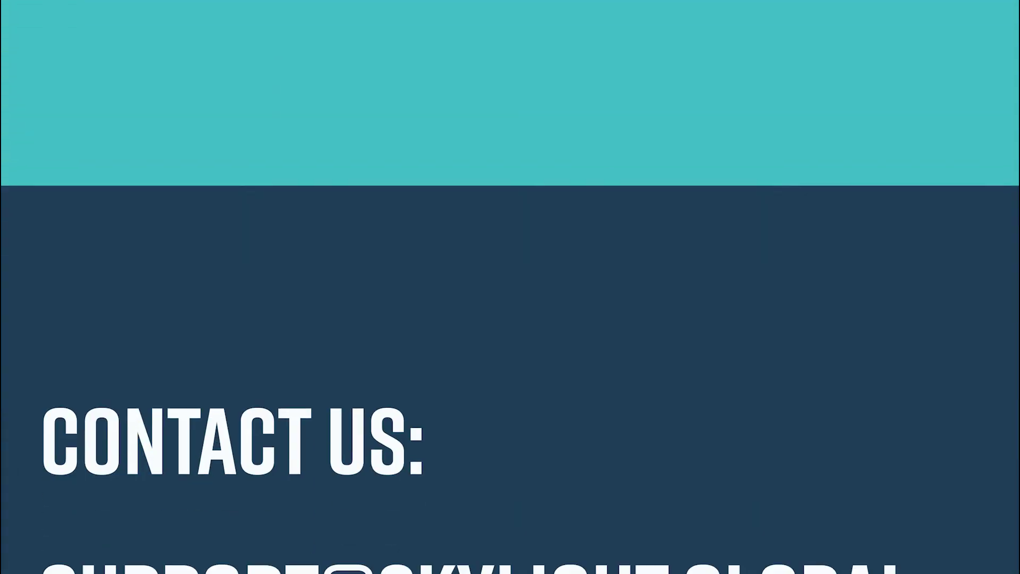